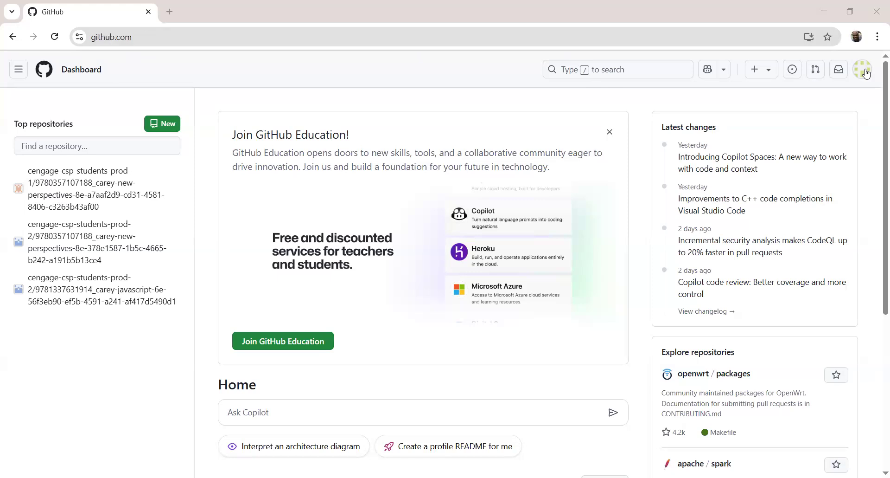
left_click(862, 69)
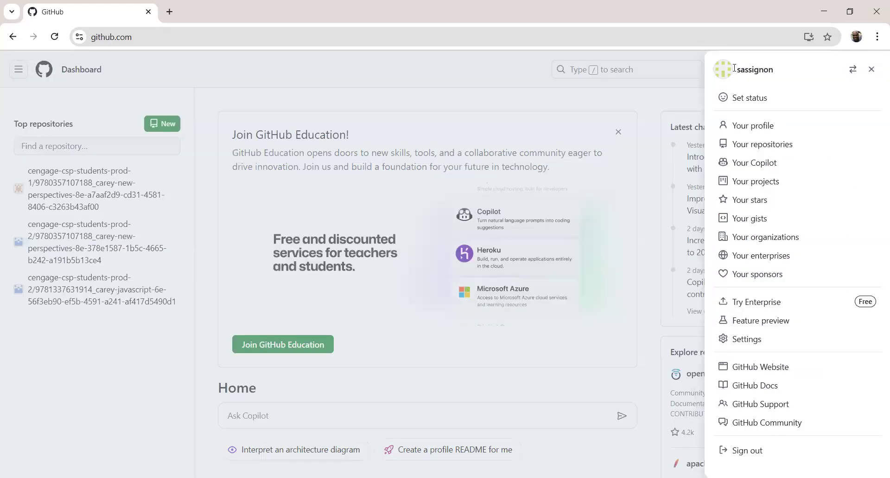
left_click(201, 71)
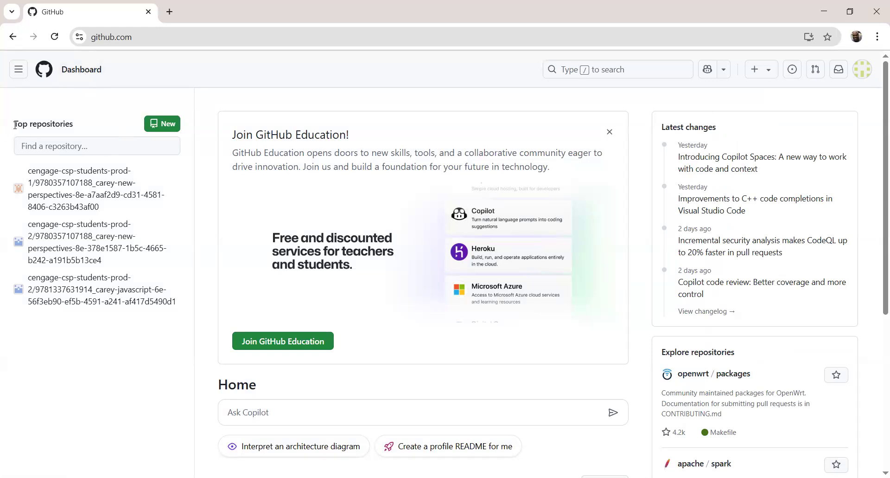
left_click_drag(15, 124, 78, 129)
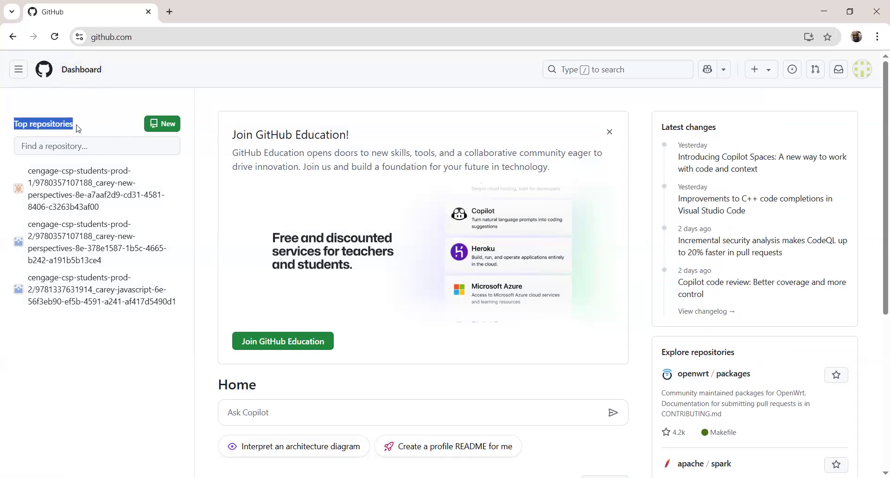
Start a new repository and name it FinalProject.
left_click(163, 124)
left_click(377, 211)
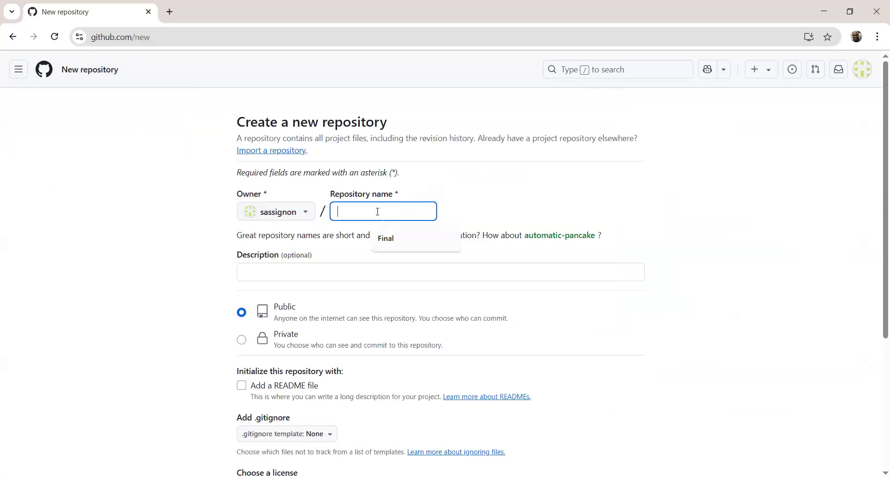
left_click(403, 240)
type("Pr")
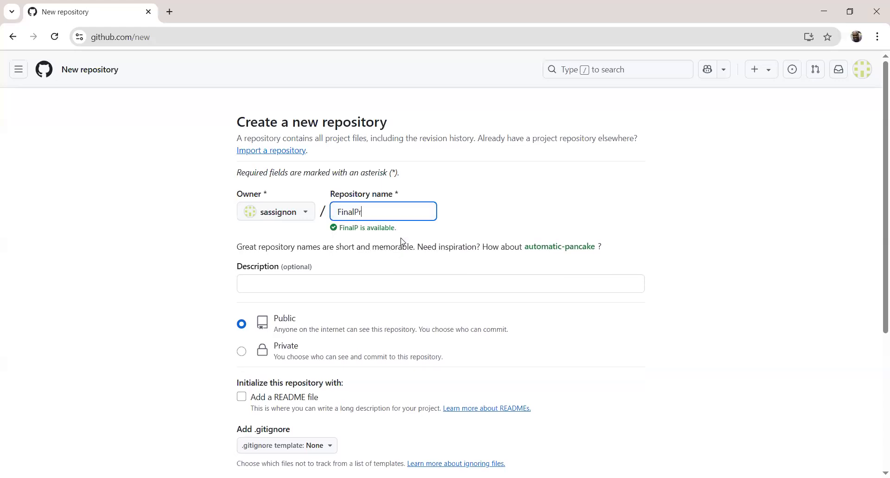
type("ojec")
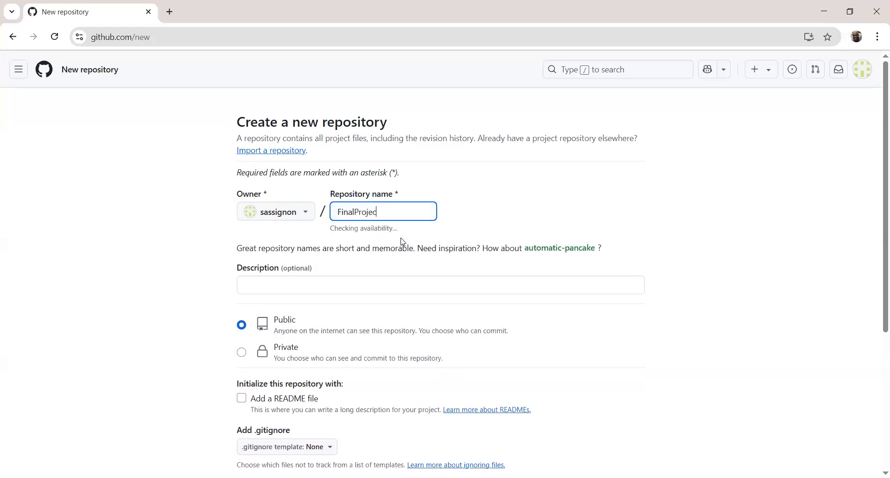
type("t")
Include a README file in the new public repository and create it.
scroll(324, 287, "down", 3)
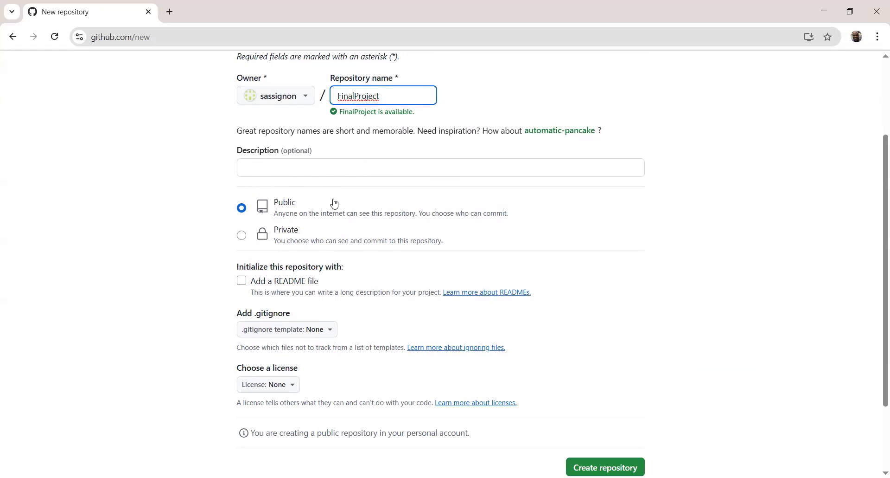
left_click(241, 281)
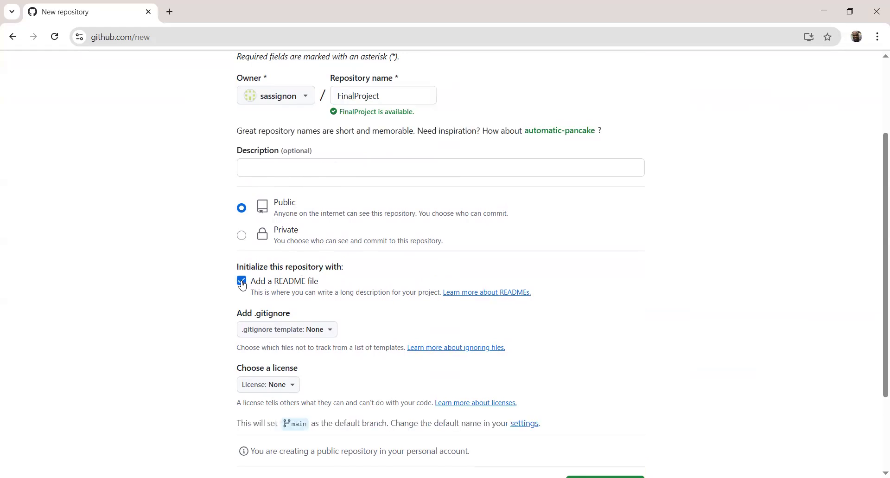
scroll(321, 300, "down", 3)
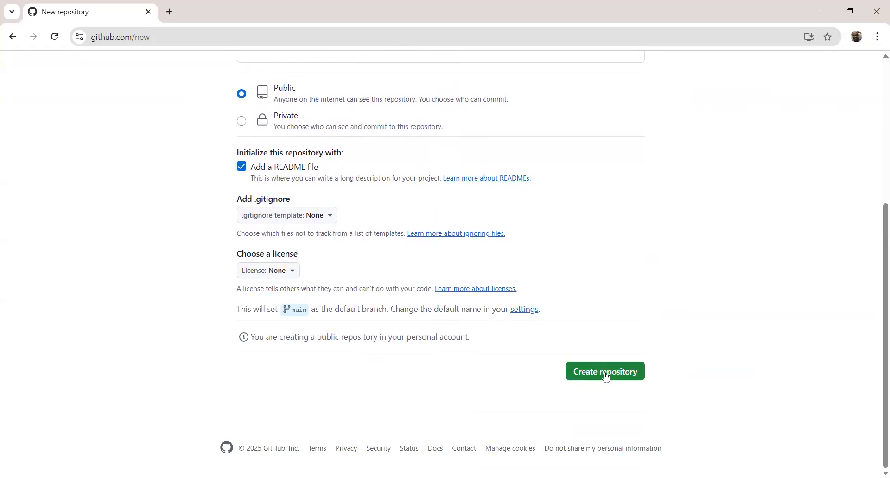
left_click(603, 374)
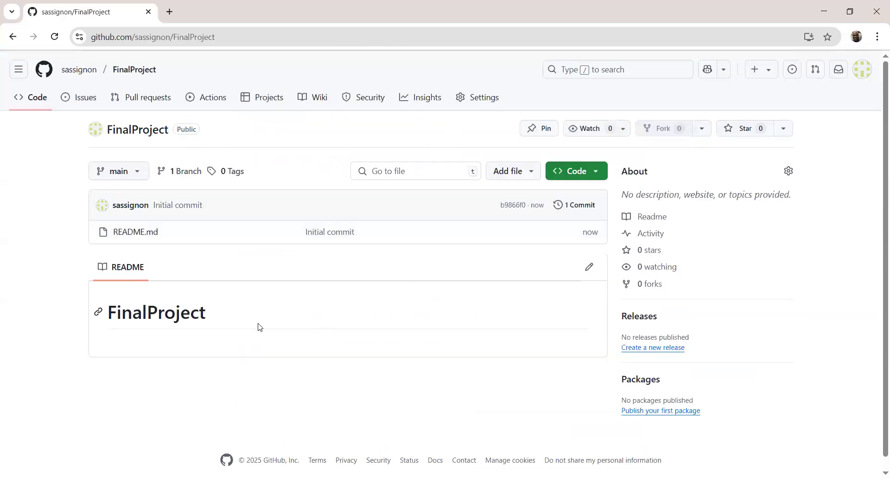
Add all the dr_ CSS, HTML and PNG files from the Final Project folder to the repository's upload.
left_click(531, 175)
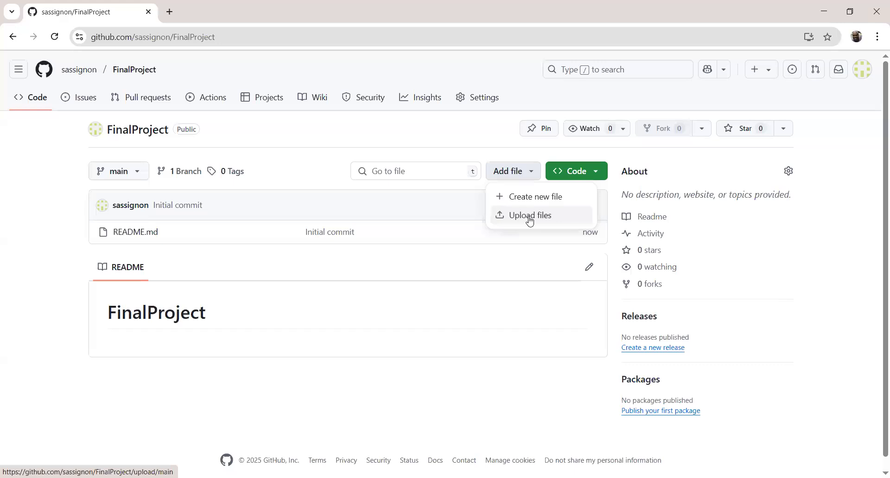
left_click(530, 216)
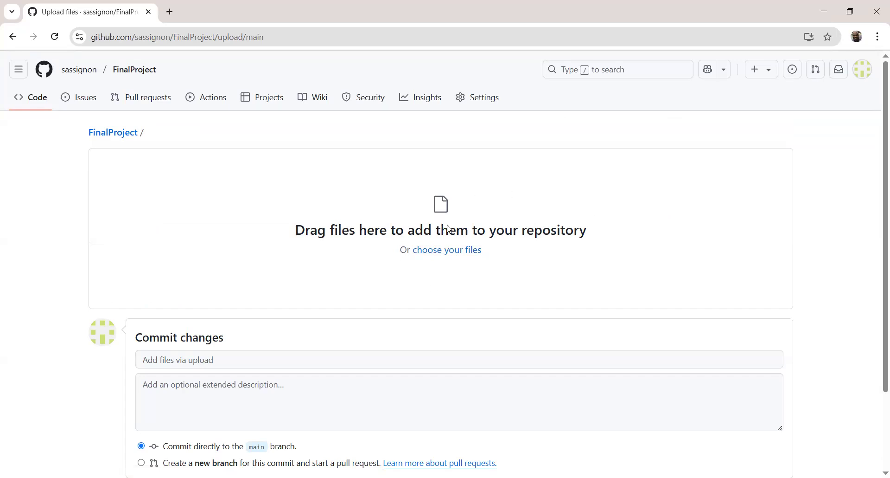
left_click(438, 254)
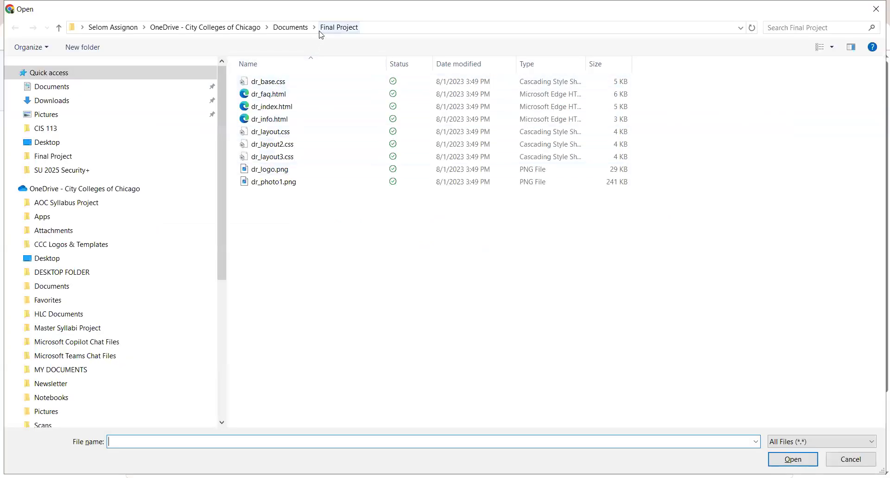
left_click_drag(298, 198, 269, 85)
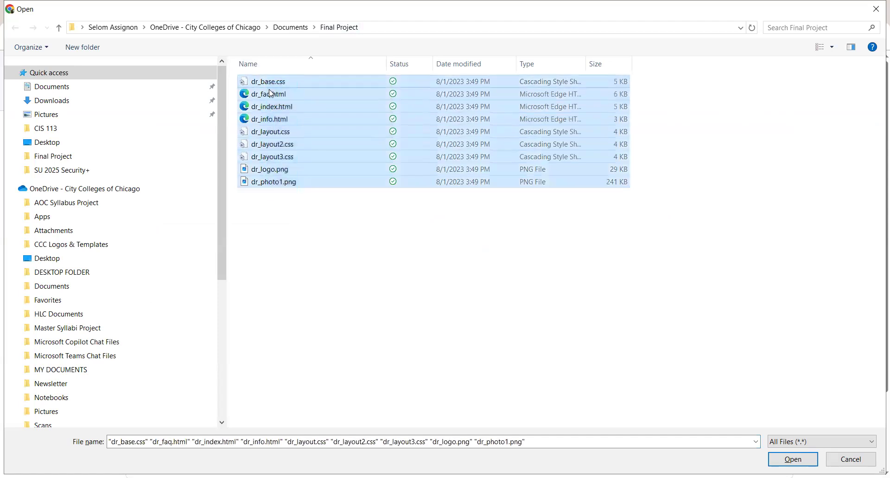
left_click(791, 460)
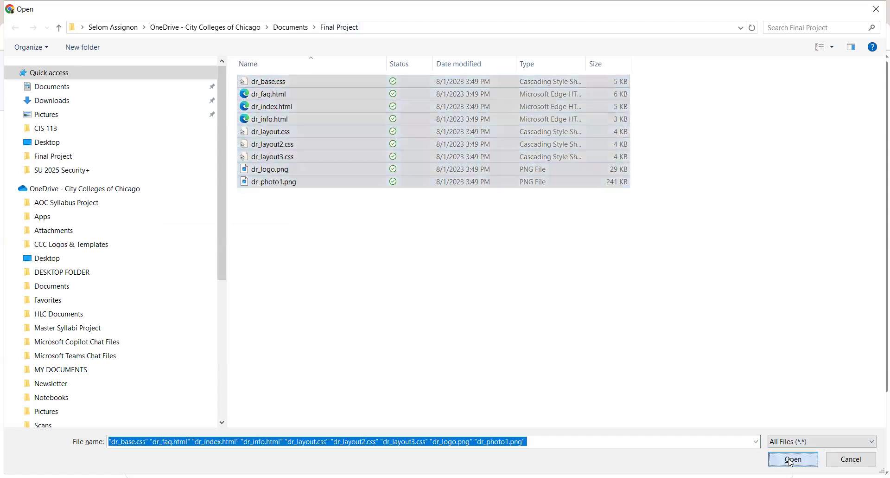
Commit the uploaded files directly to the main branch with the default commit message.
scroll(374, 366, "down", 1)
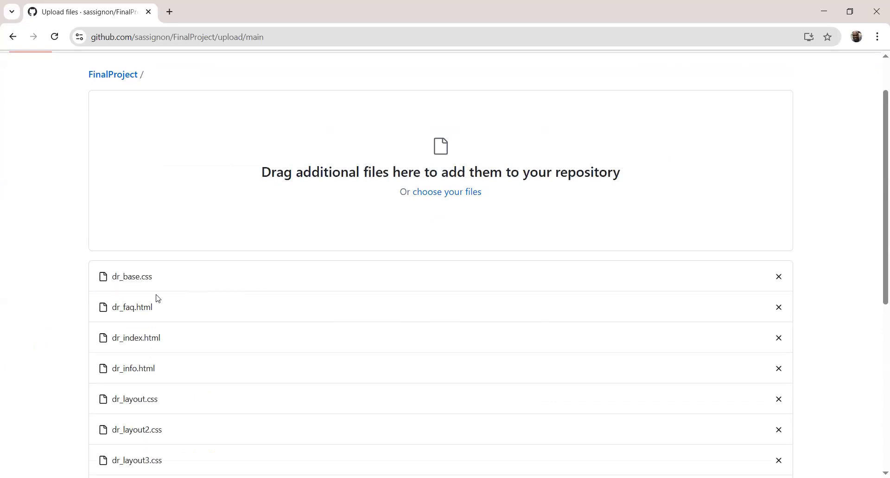
scroll(411, 343, "down", 1)
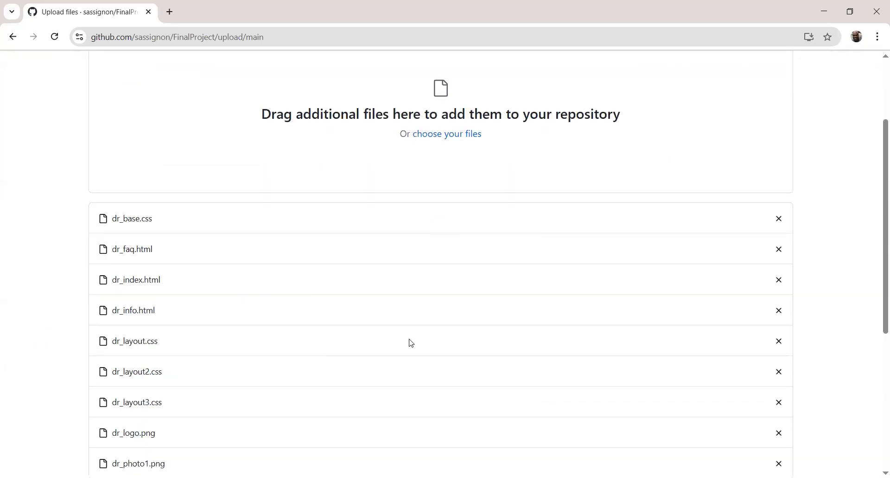
scroll(411, 343, "down", 1)
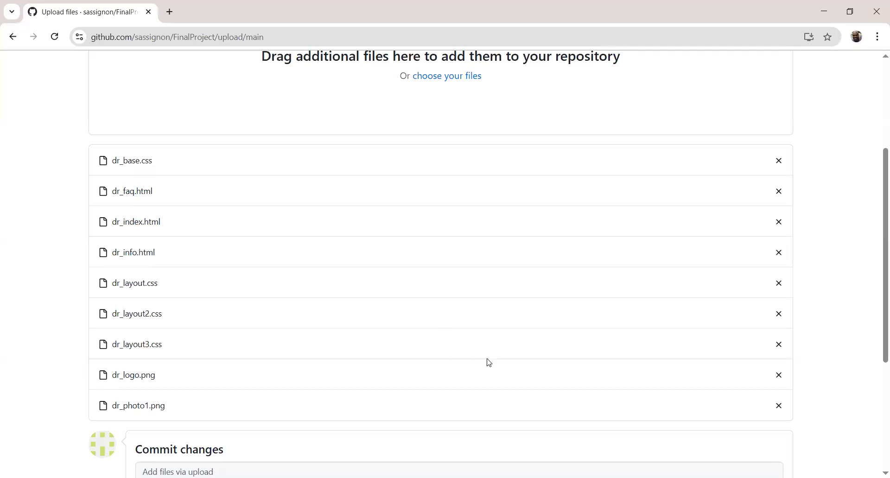
scroll(489, 362, "down", 4)
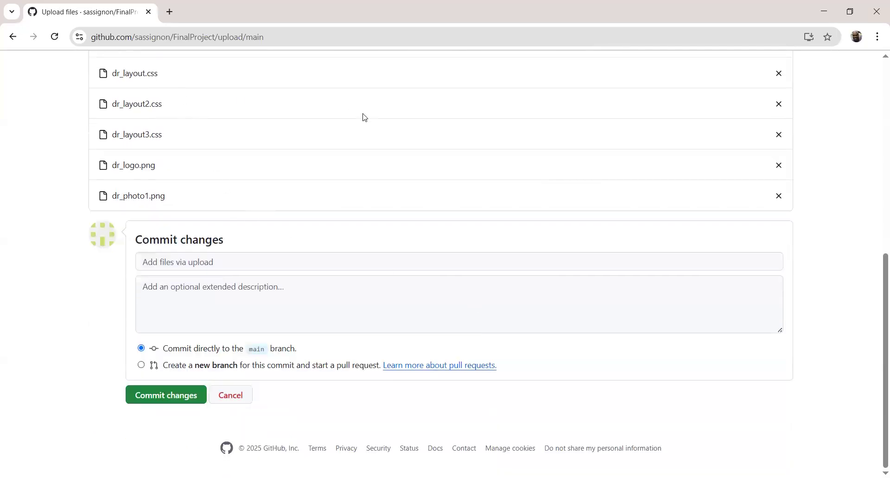
left_click(157, 398)
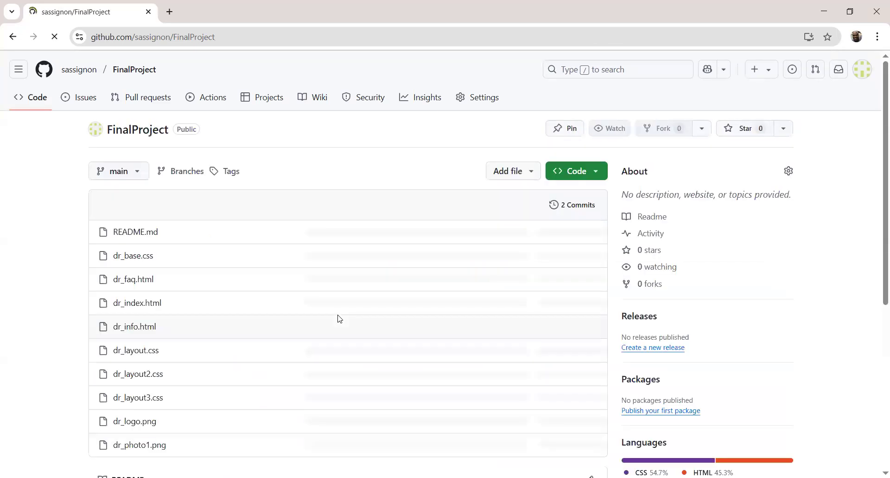
scroll(522, 325, "down", 1)
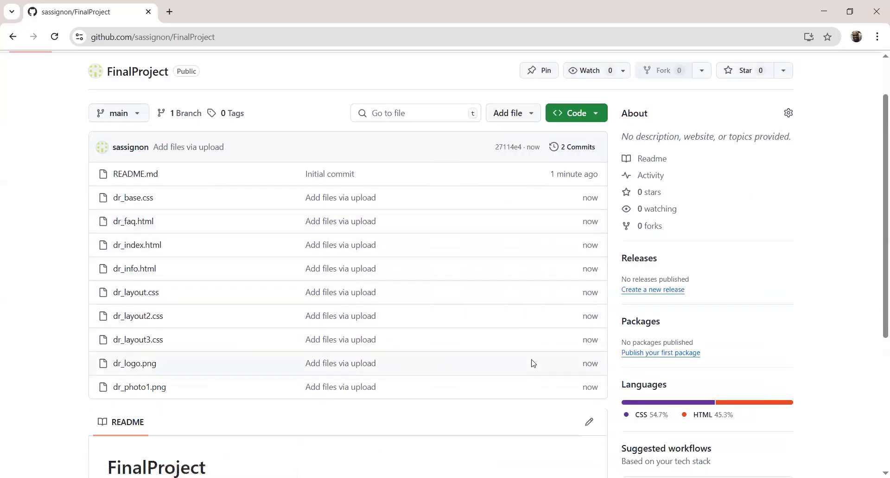
scroll(504, 364, "up", 1)
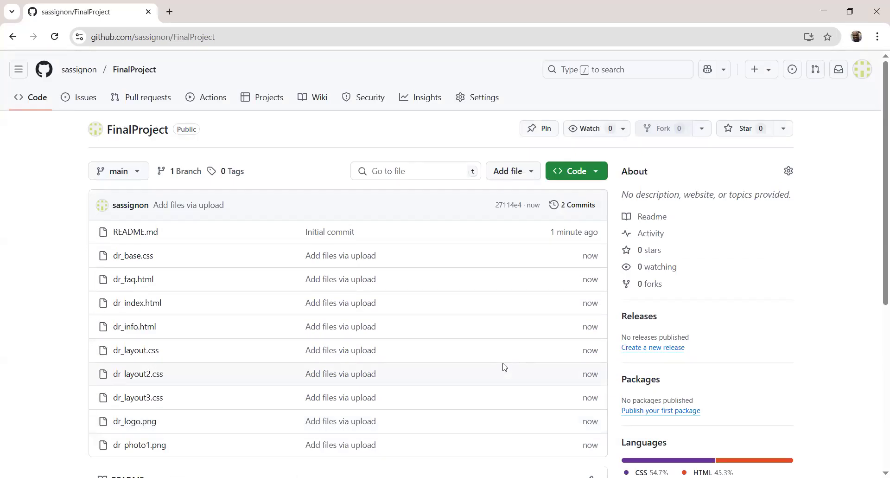
Enable GitHub Pages for the repository, deploying from the main branch's / (root) folder, and save the source.
left_click(479, 99)
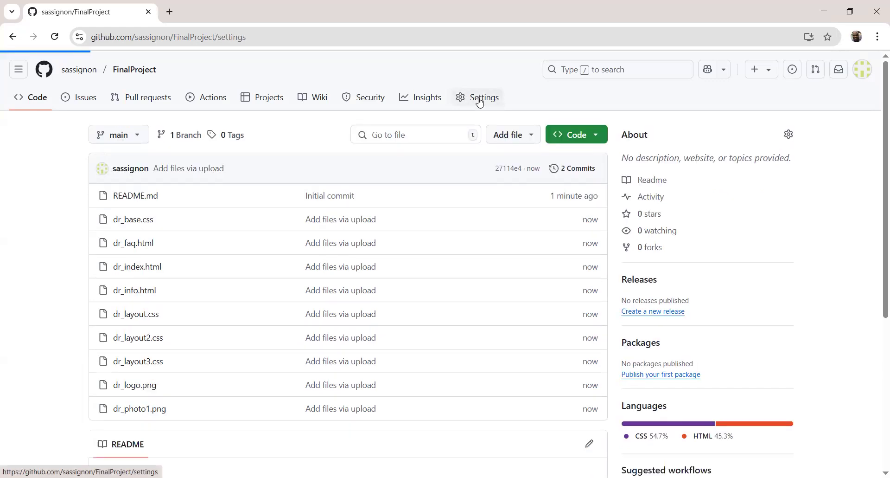
left_click(119, 402)
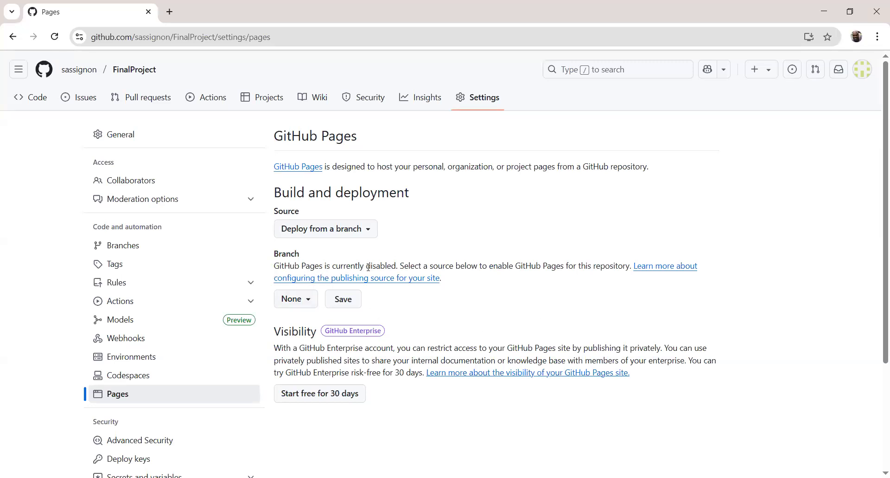
left_click_drag(367, 266, 396, 276)
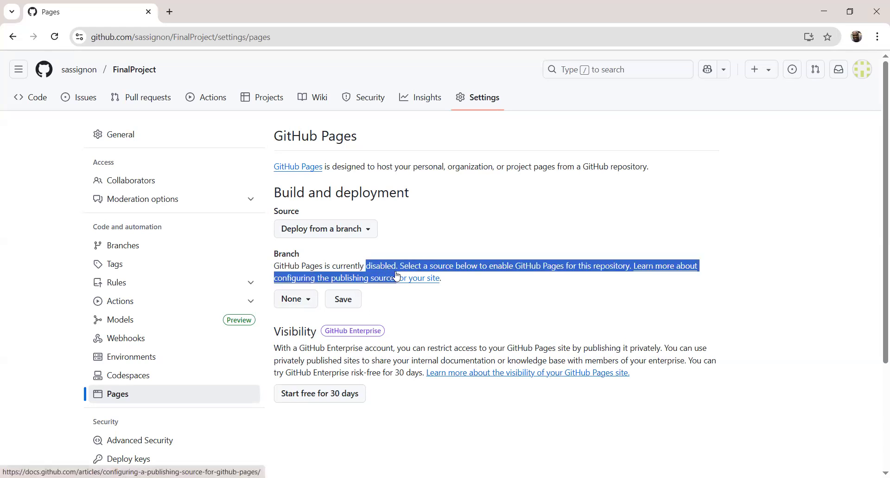
left_click(308, 298)
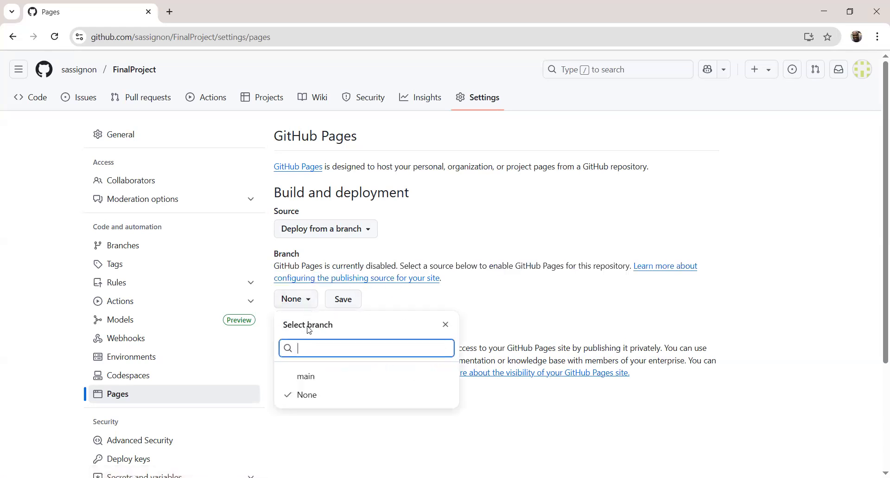
left_click(308, 375)
left_click(426, 300)
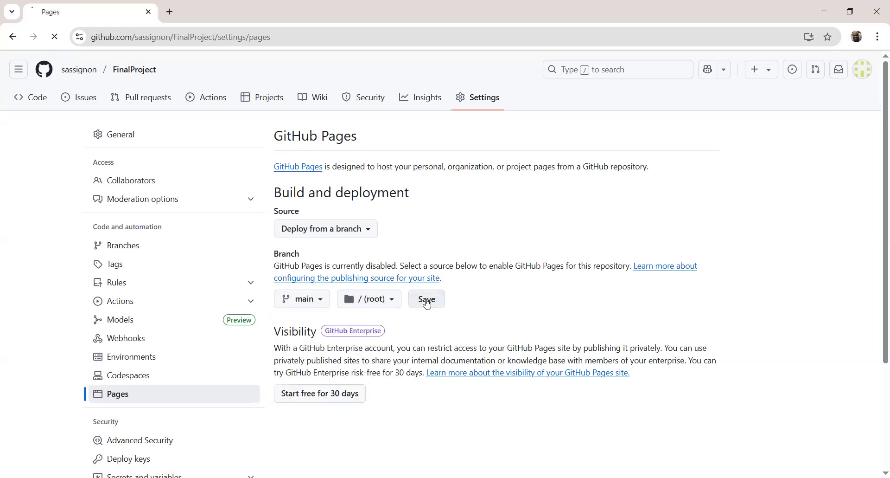
Reload the GitHub Pages settings to check whether the site has been deployed.
scroll(433, 278, "down", 5)
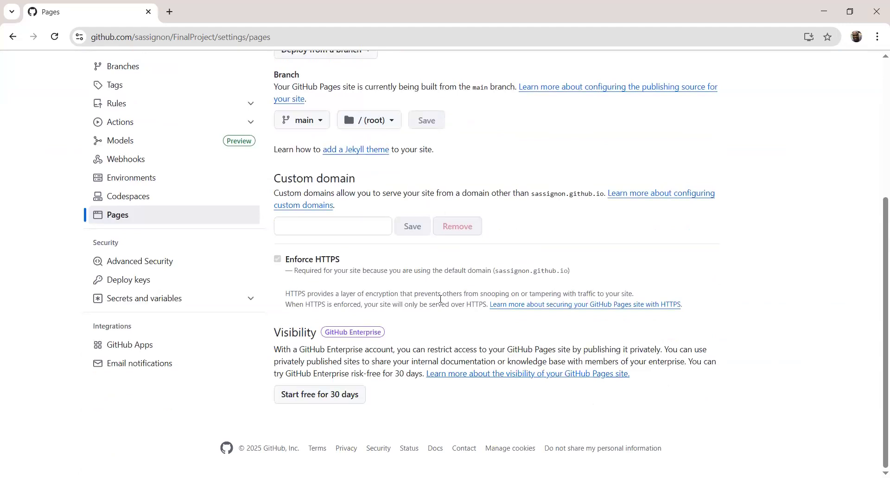
scroll(454, 300, "up", 2)
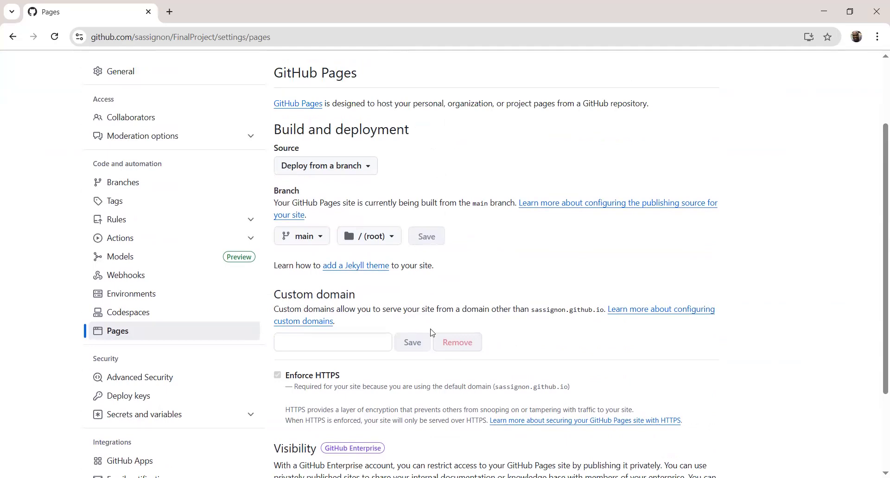
left_click(443, 338)
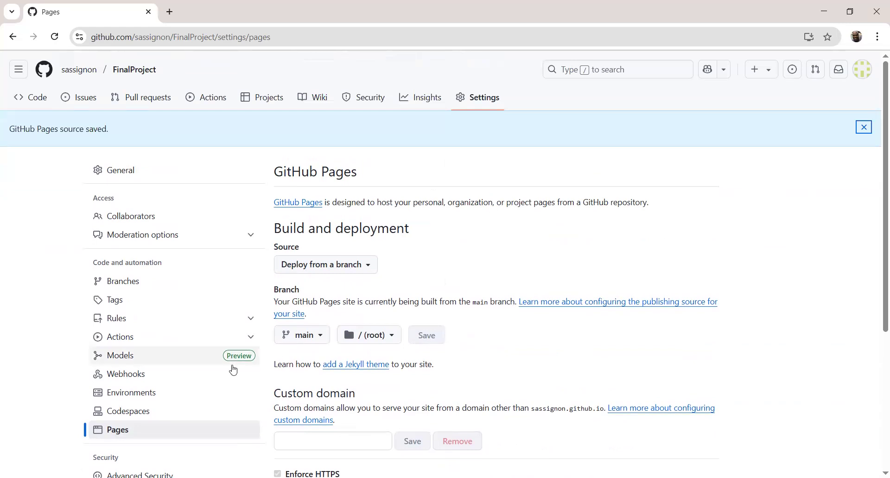
left_click(124, 436)
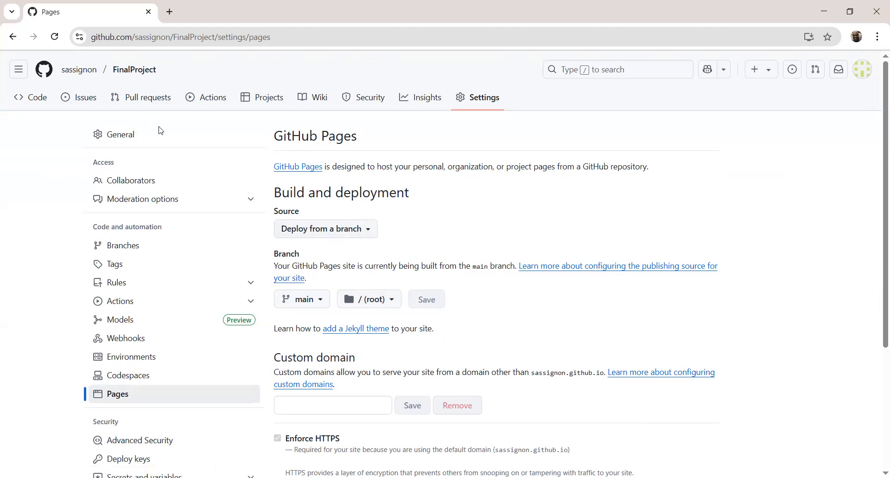
left_click(55, 37)
scroll(574, 55, "down", 4)
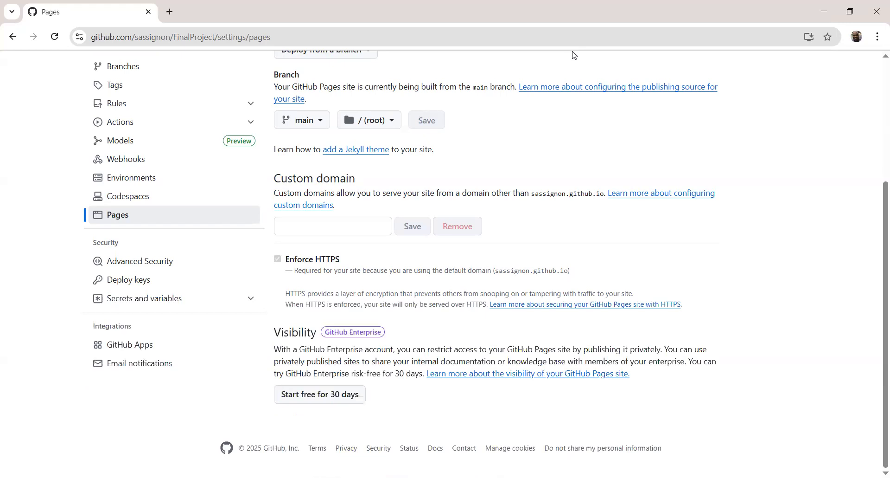
left_click(54, 37)
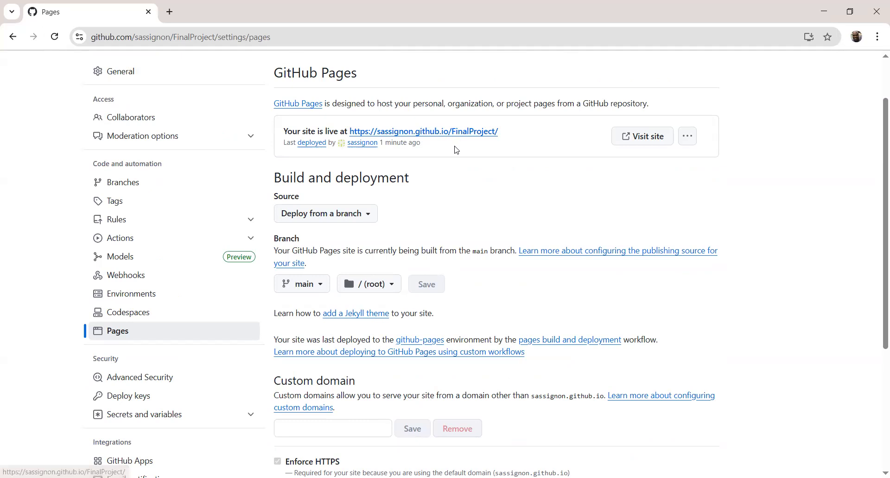
Visit the published FinalProject site, then return to the repository's Pages settings.
scroll(455, 148, "up", 2)
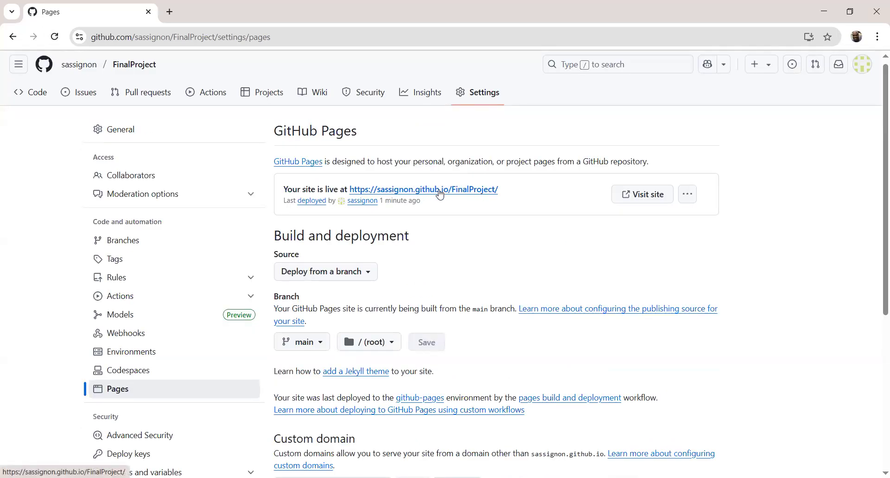
left_click(642, 194)
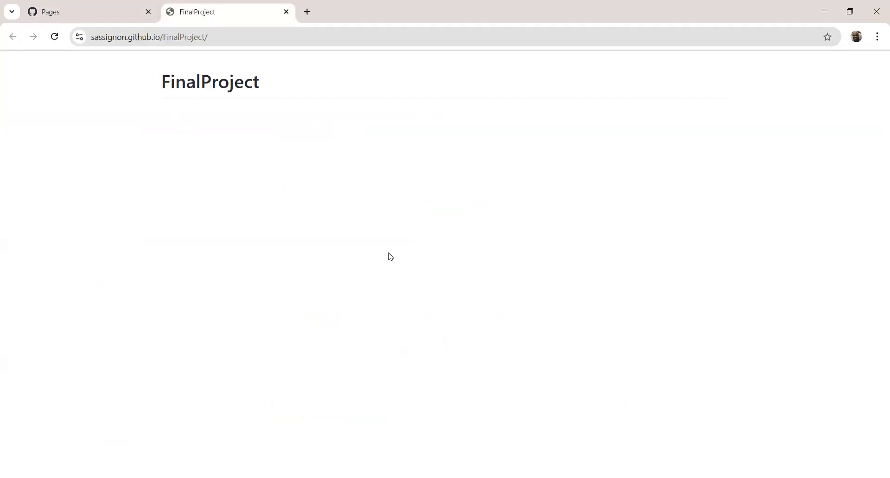
left_click(72, 18)
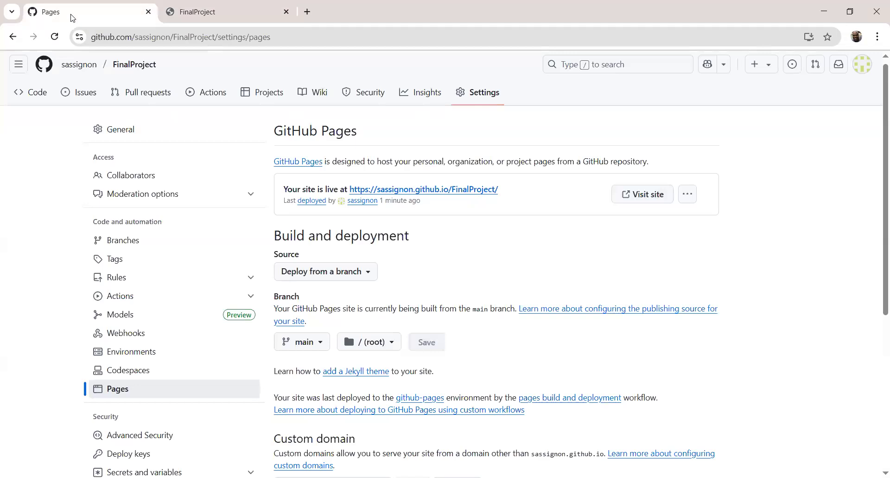
Copy the file name dr_index.html from the repository's file list and append it to the published FinalProject URL to open that page.
left_click(39, 99)
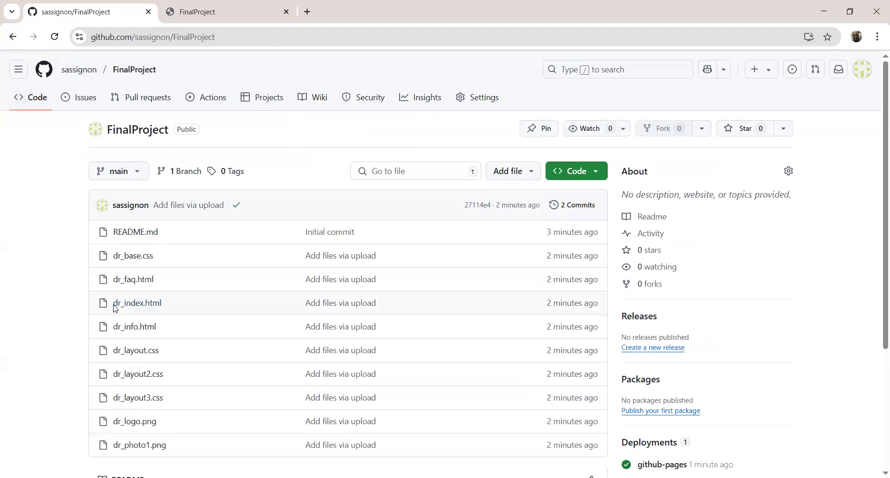
left_click_drag(114, 304, 163, 304)
key("ctrl+c")
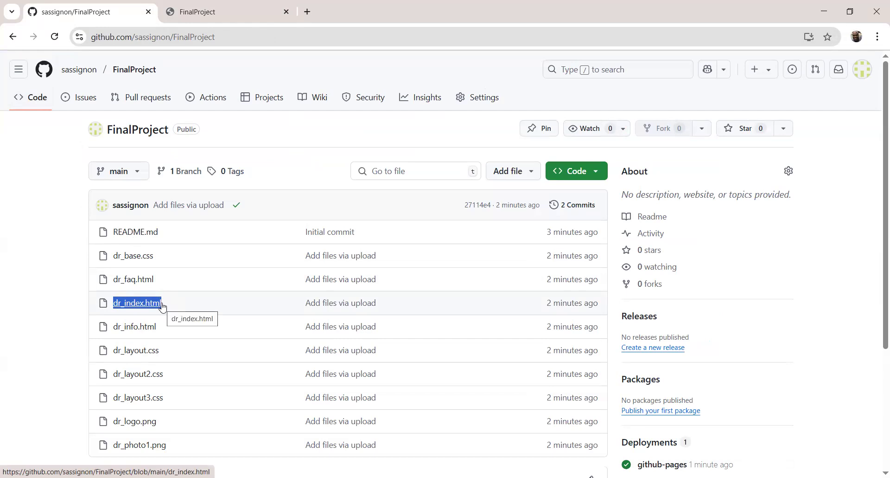
left_click(199, 16)
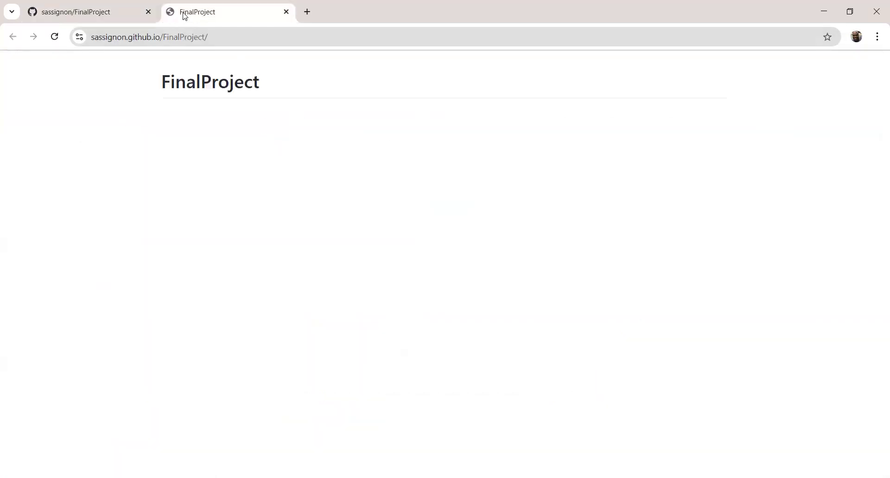
left_click(208, 37)
key("End")
key("ctrl+v")
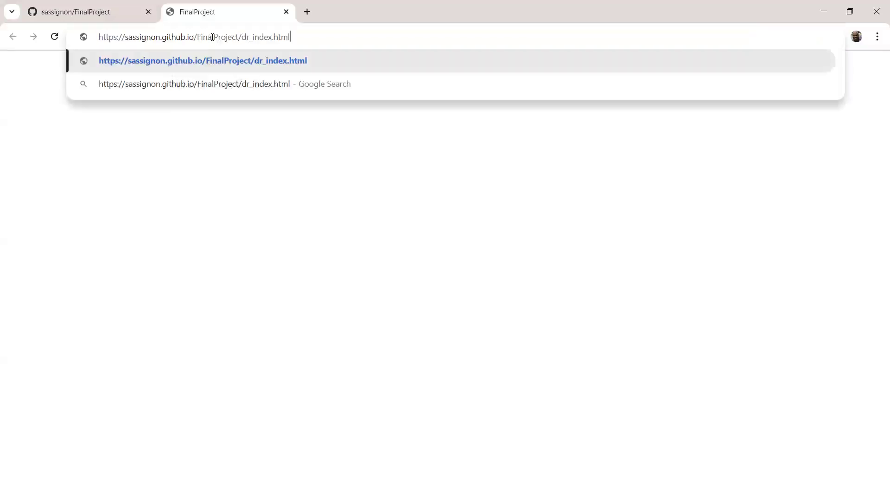
key("Return")
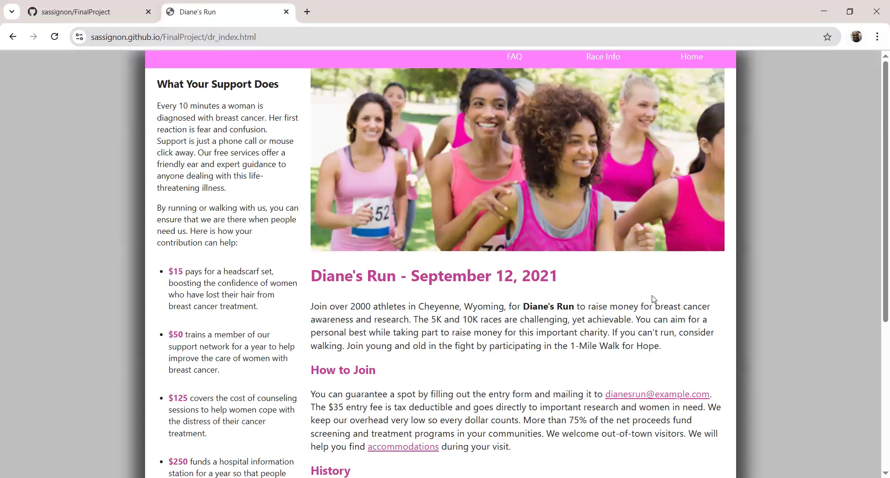
Clear the published page's URL from the browser's address field.
left_click(258, 36)
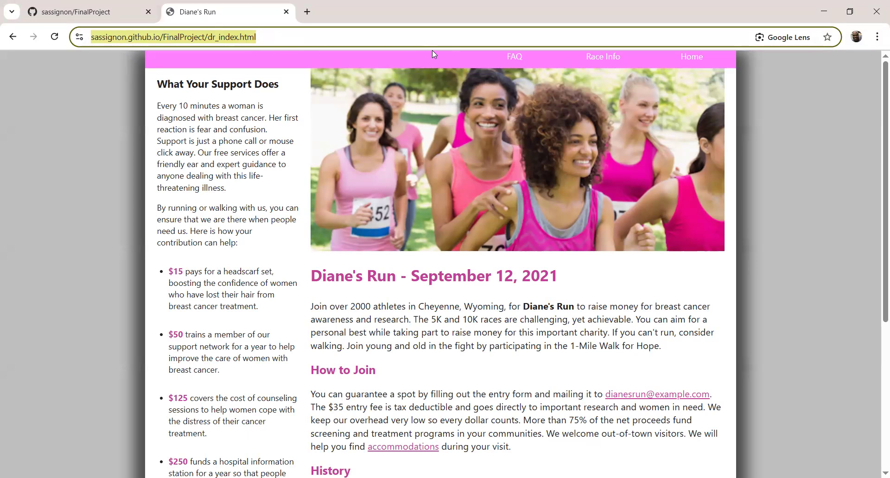
key("BackSpace")
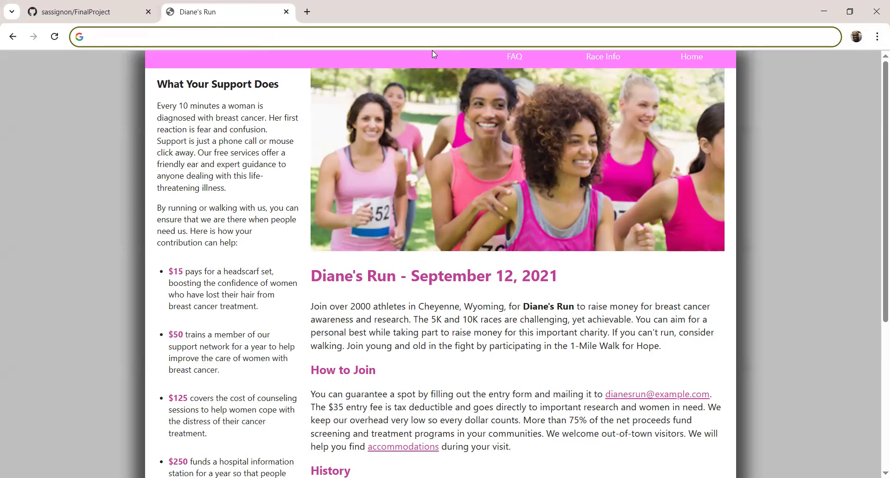